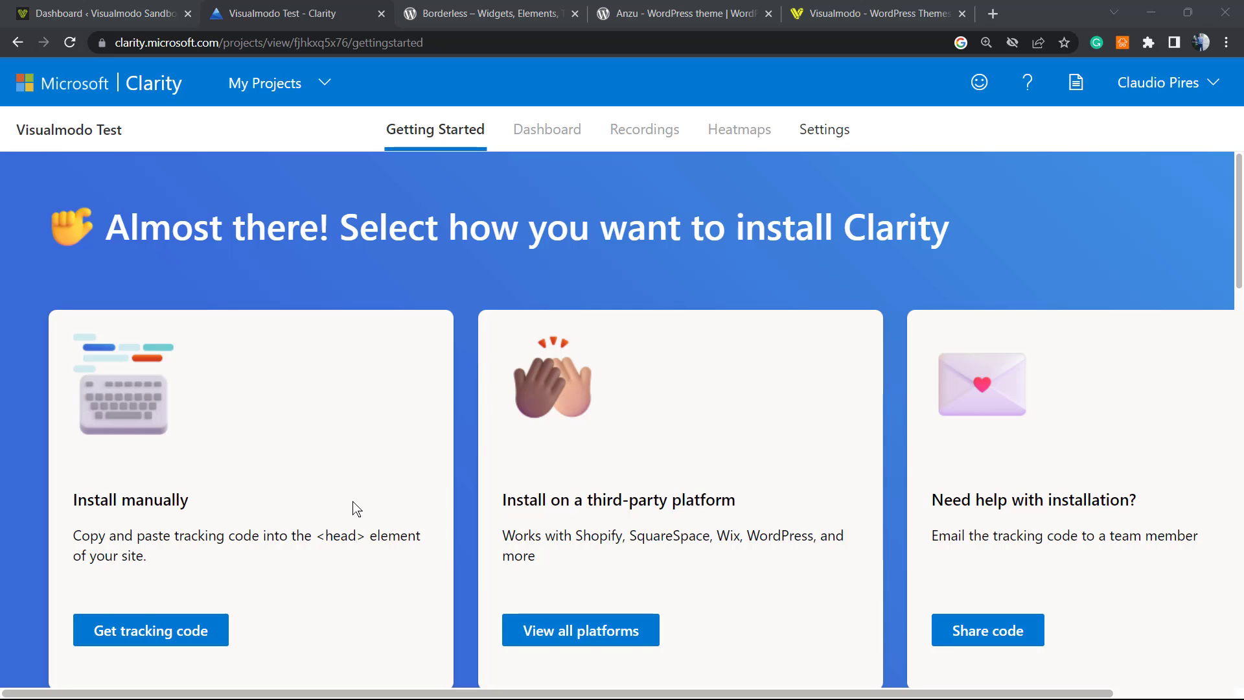
Copy Clarity's manual-install tracking script to the clipboard and return to the WordPress dashboard
scroll(87, 642, "down", 1)
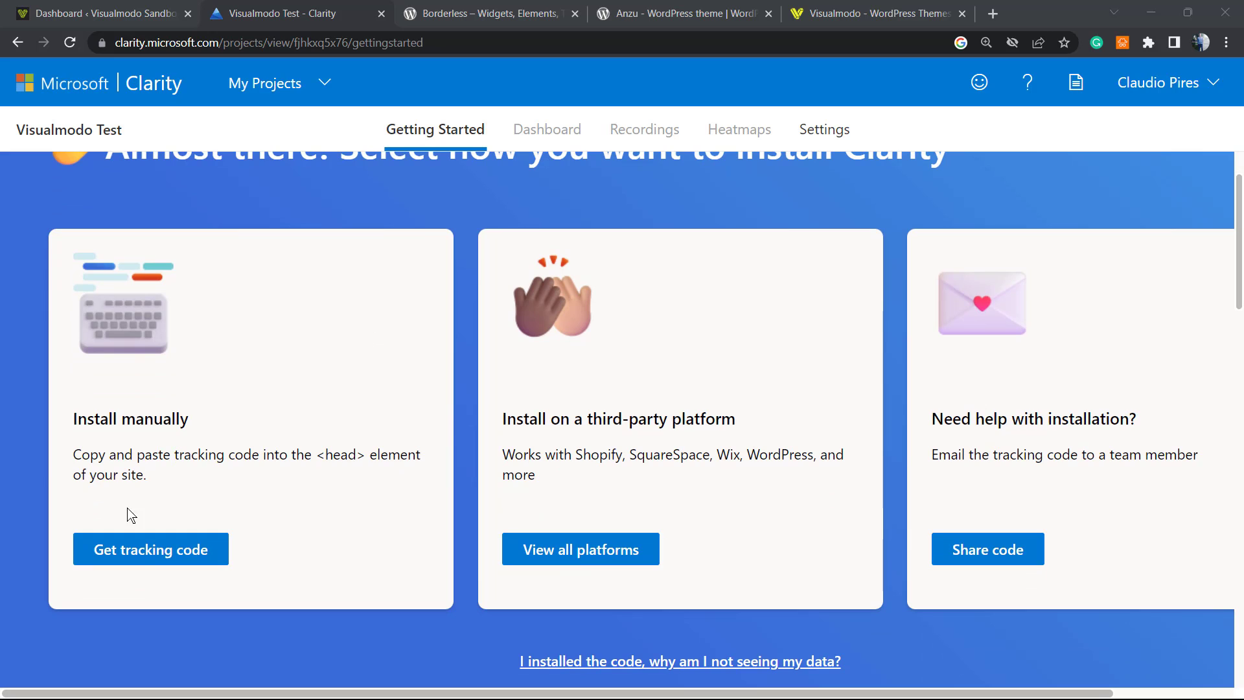
mouse_move(193, 420)
left_mouse_down()
mouse_move(52, 429)
mouse_move(188, 410)
left_mouse_up()
left_click(107, 548)
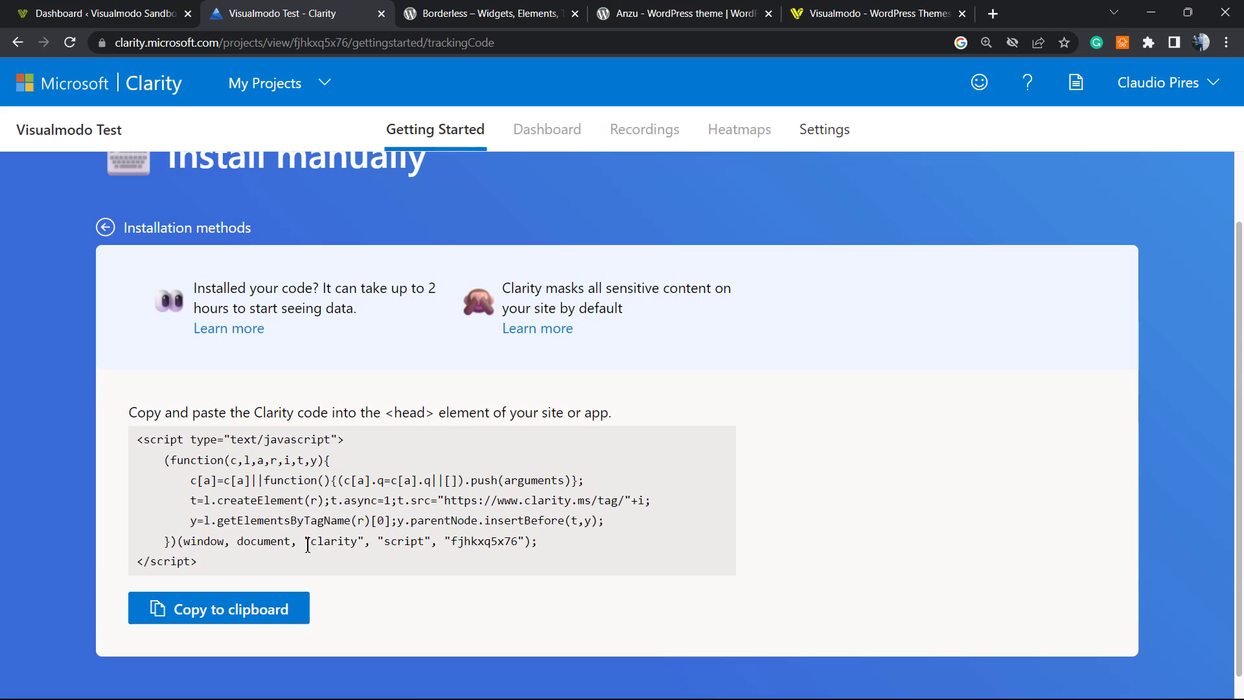
double_click(490, 544)
left_click(421, 544)
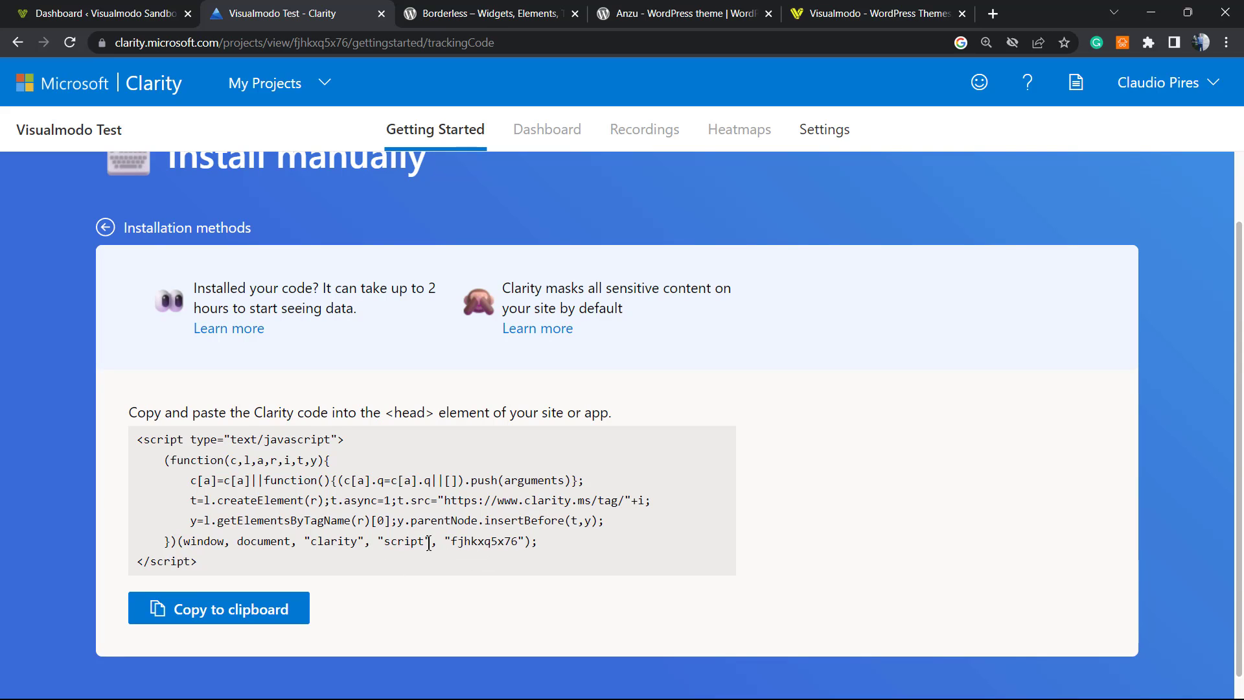
double_click(467, 538)
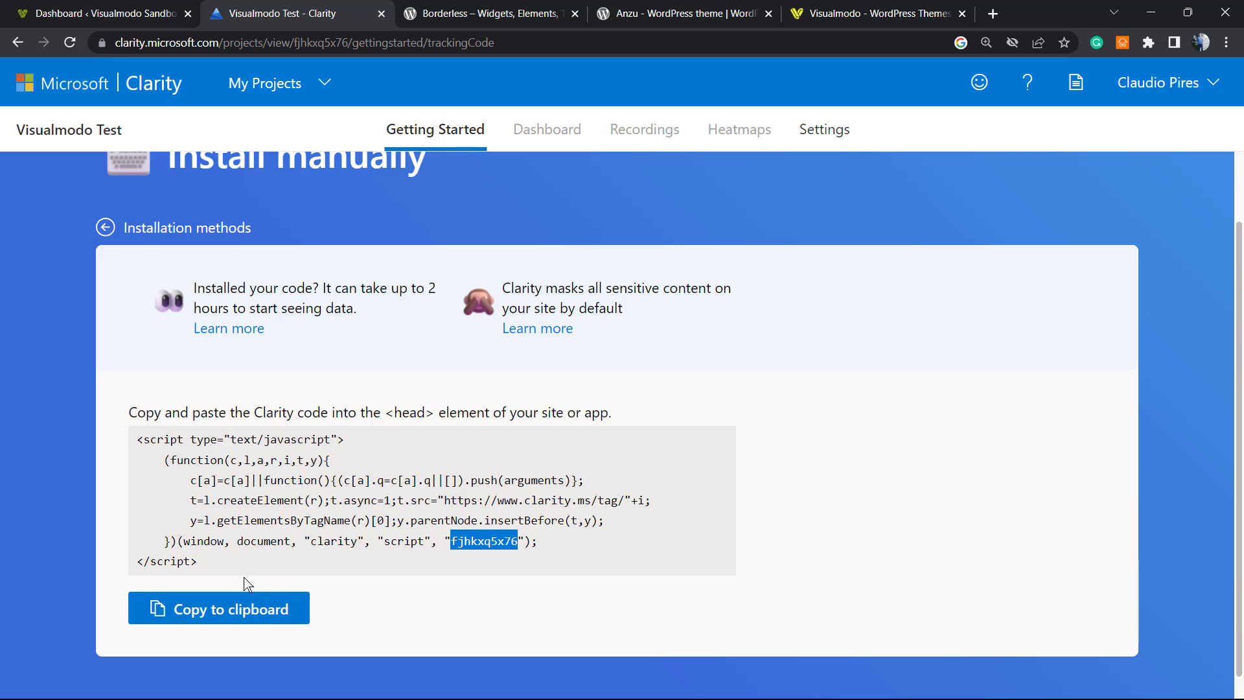
left_click(250, 609)
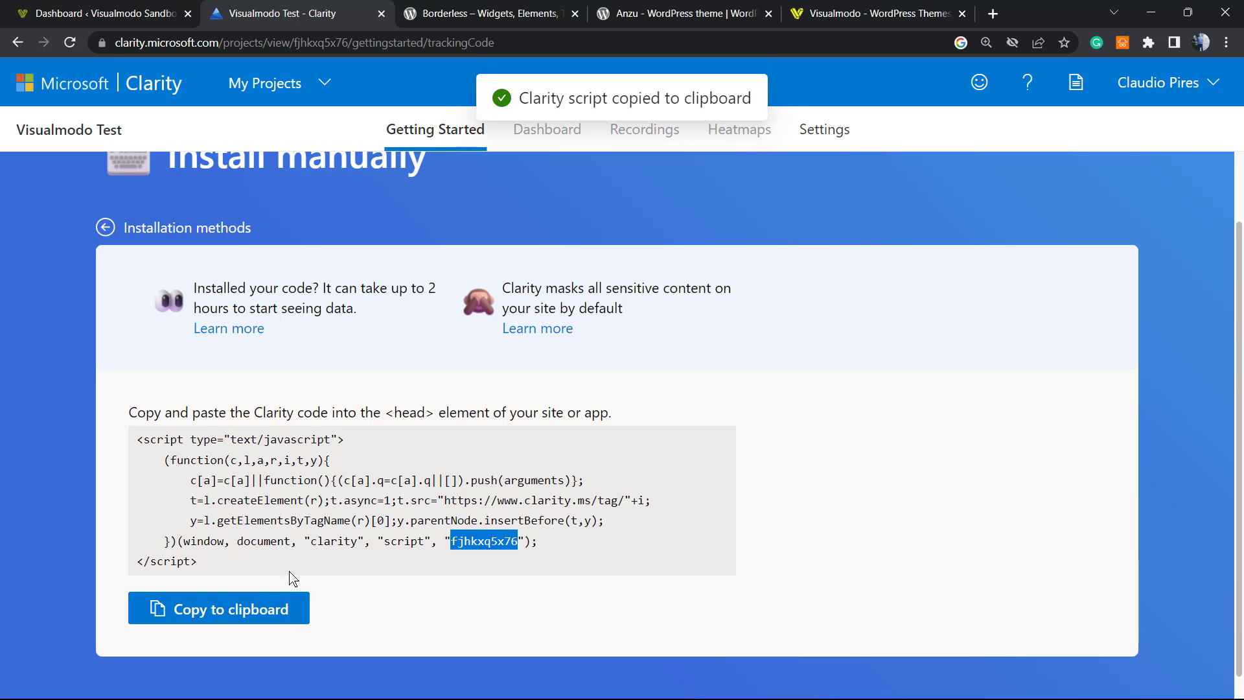
left_click(130, 13)
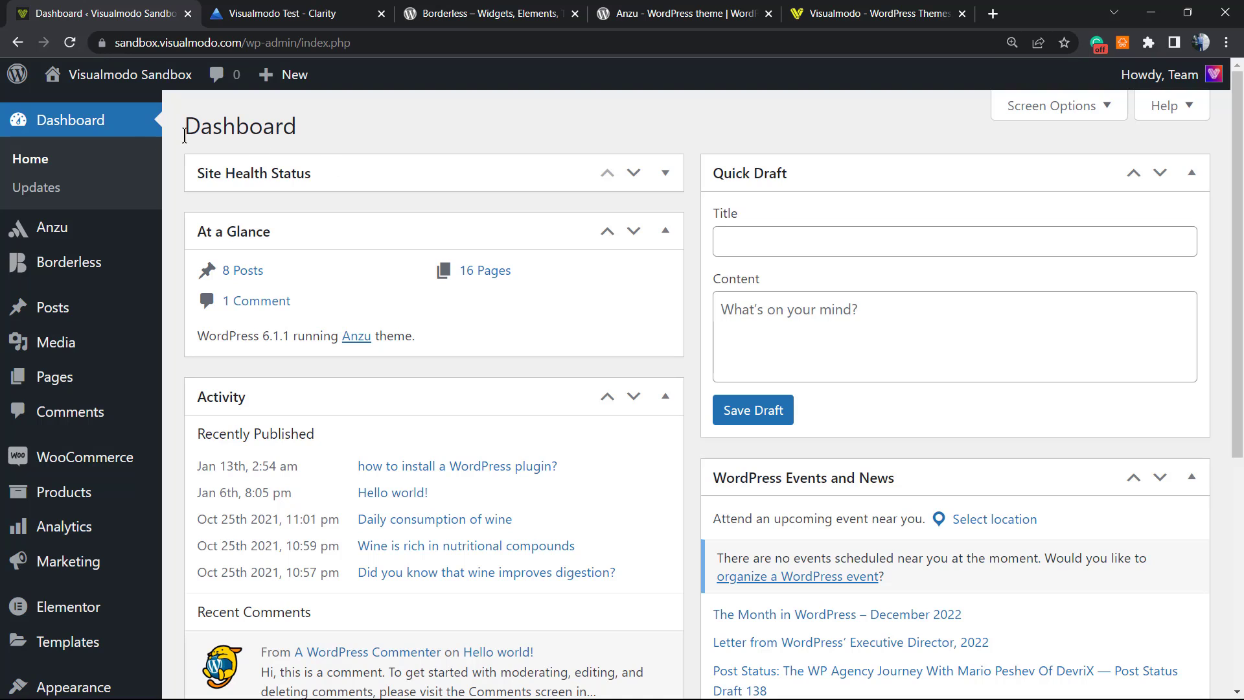
Search the plugin directory for 'wp code', then install and activate WPCode
scroll(129, 285, "down", 2)
mouse_move(120, 340)
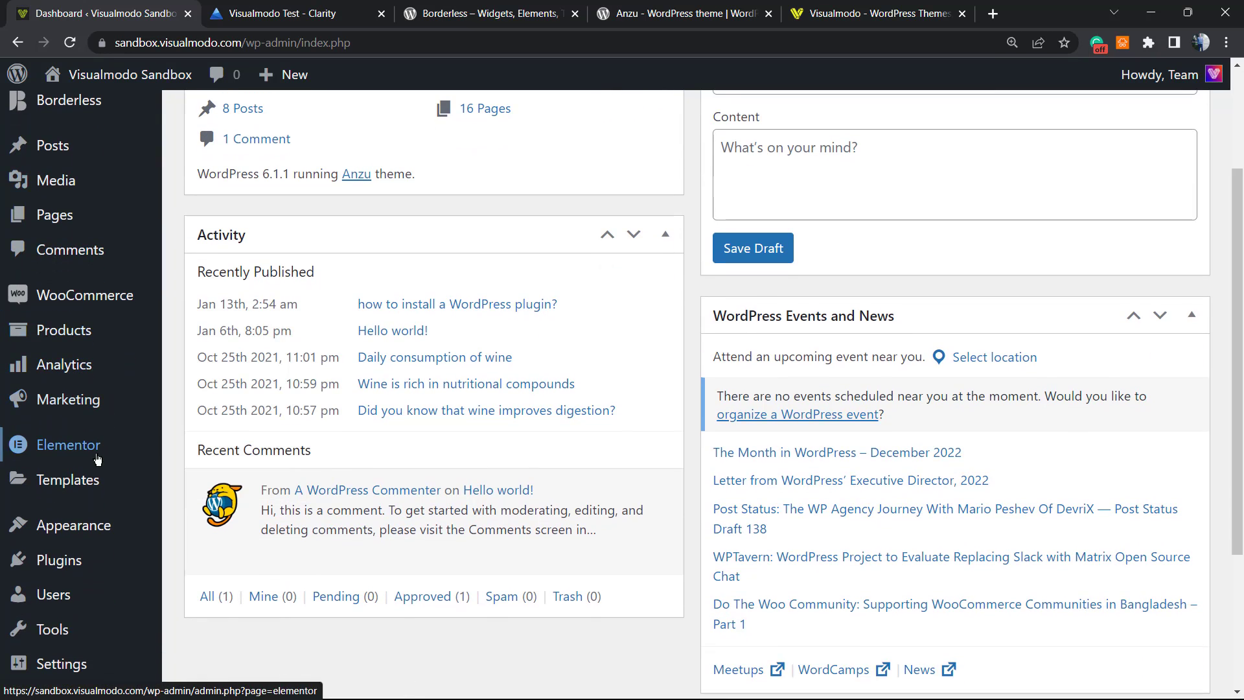
mouse_move(66, 567)
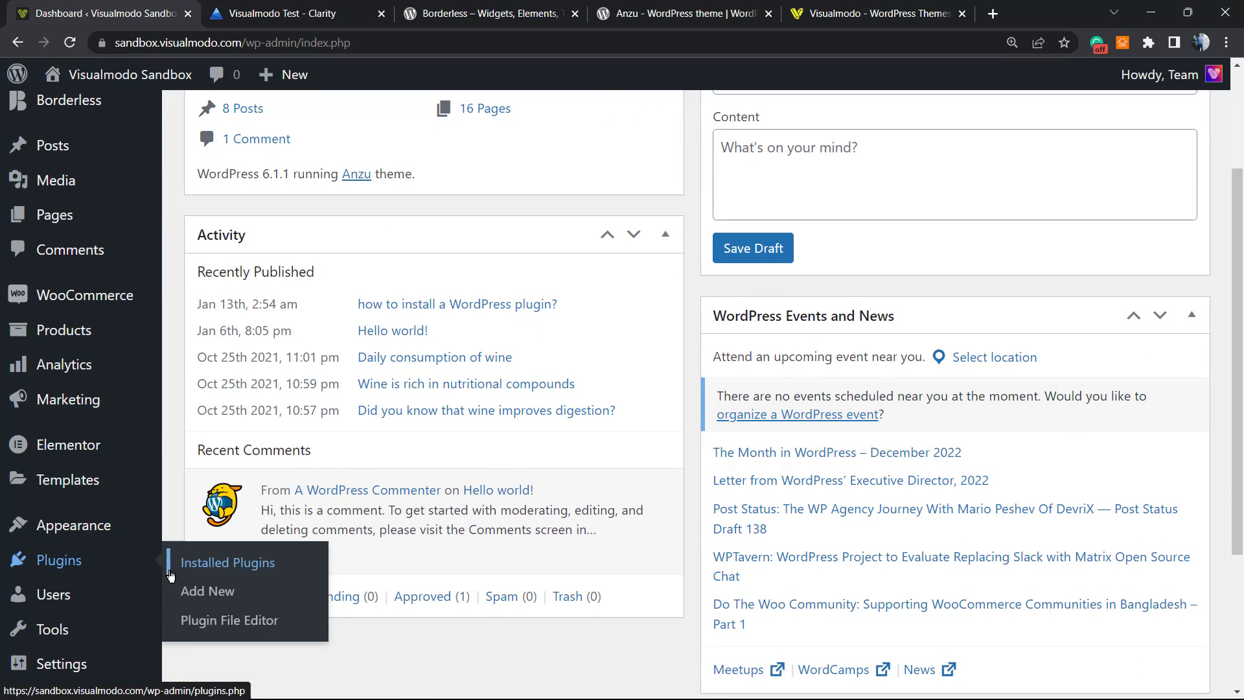
left_click(216, 592)
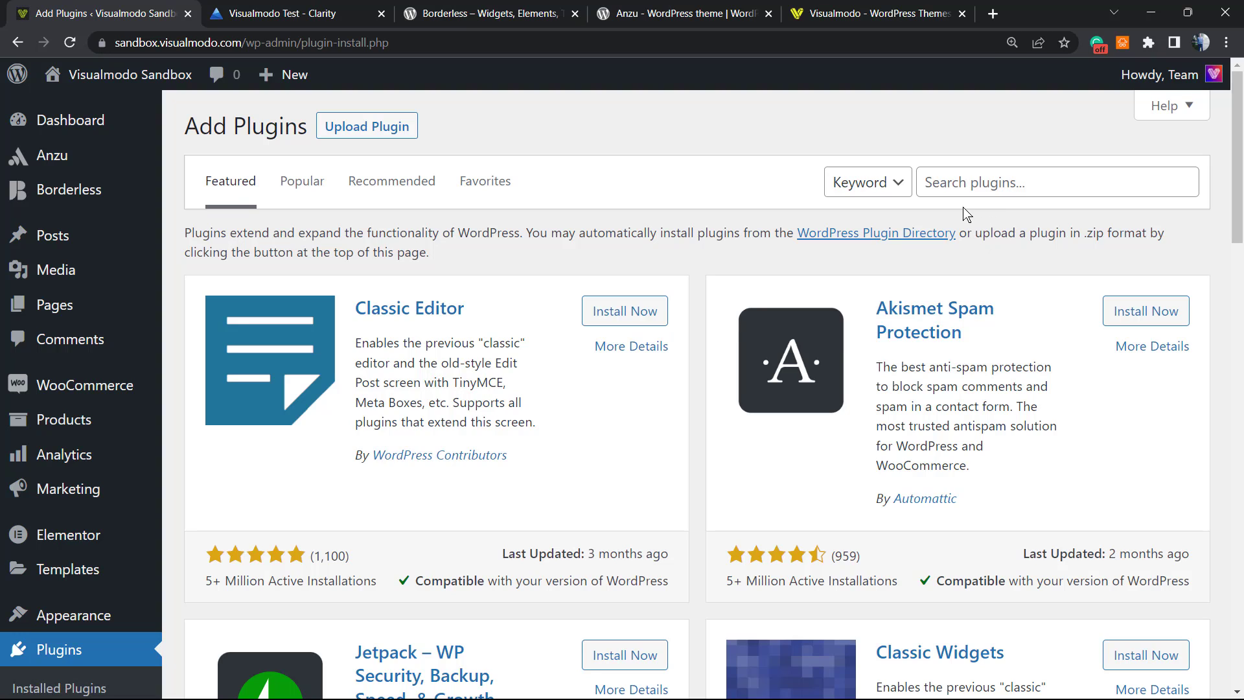
left_click(948, 190)
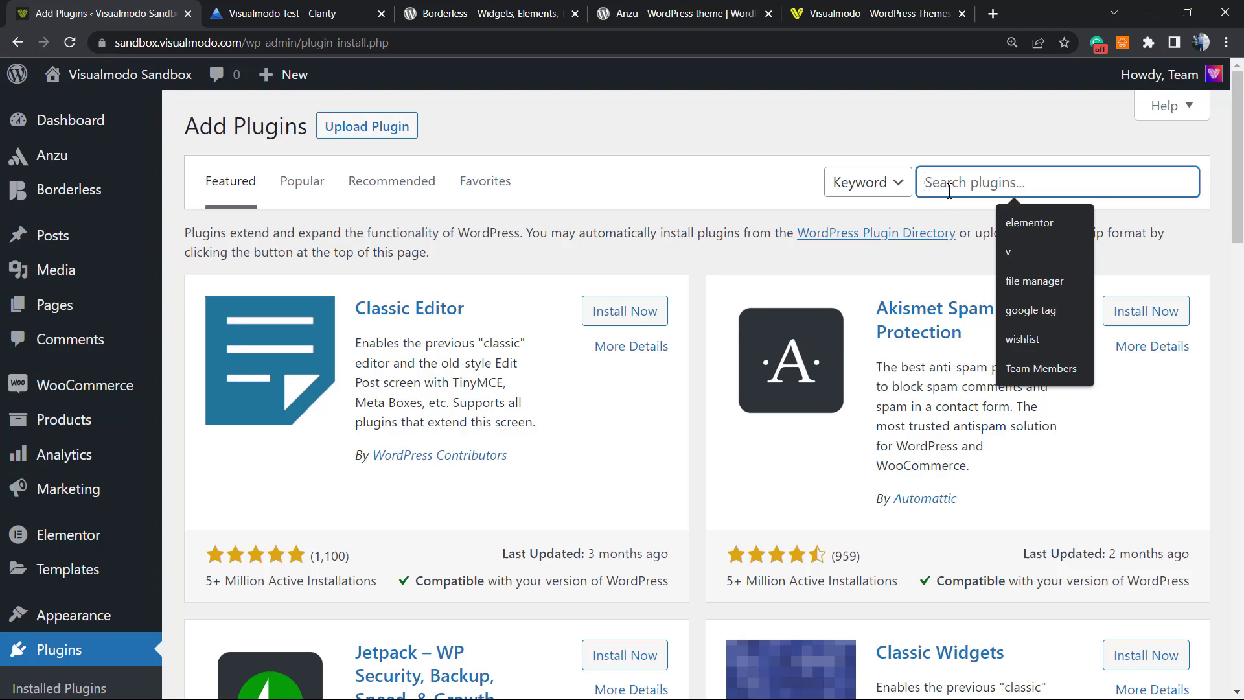
type("wp code")
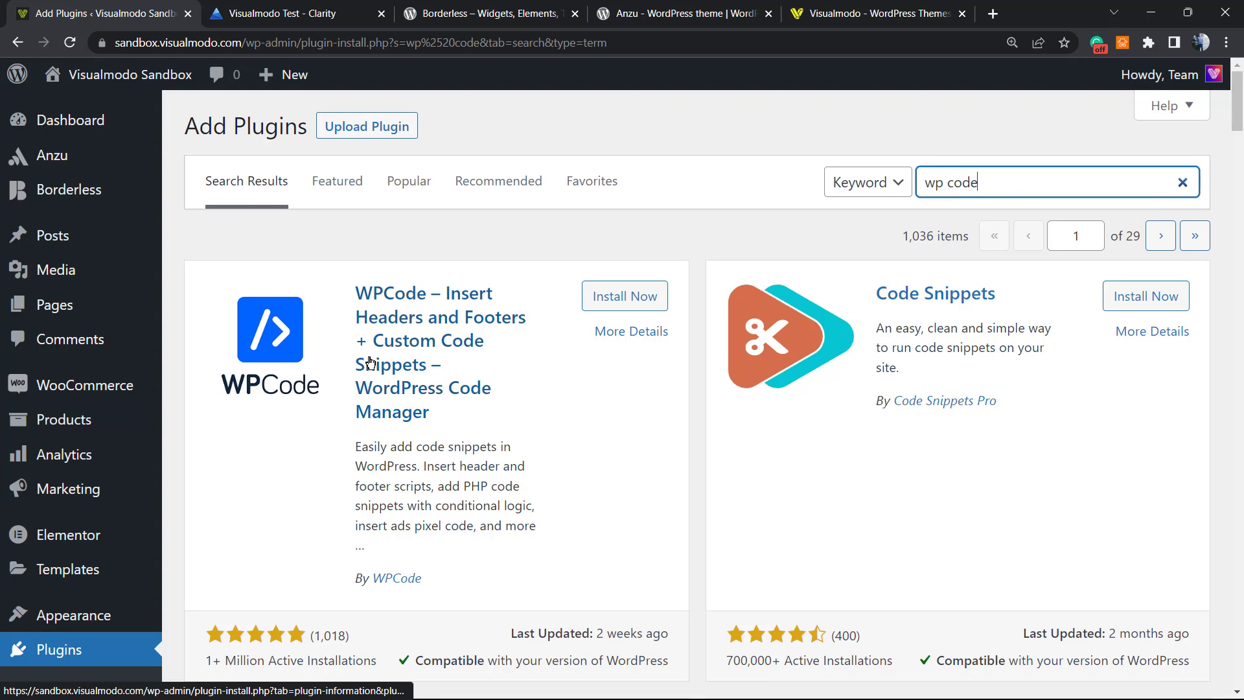
left_click(607, 296)
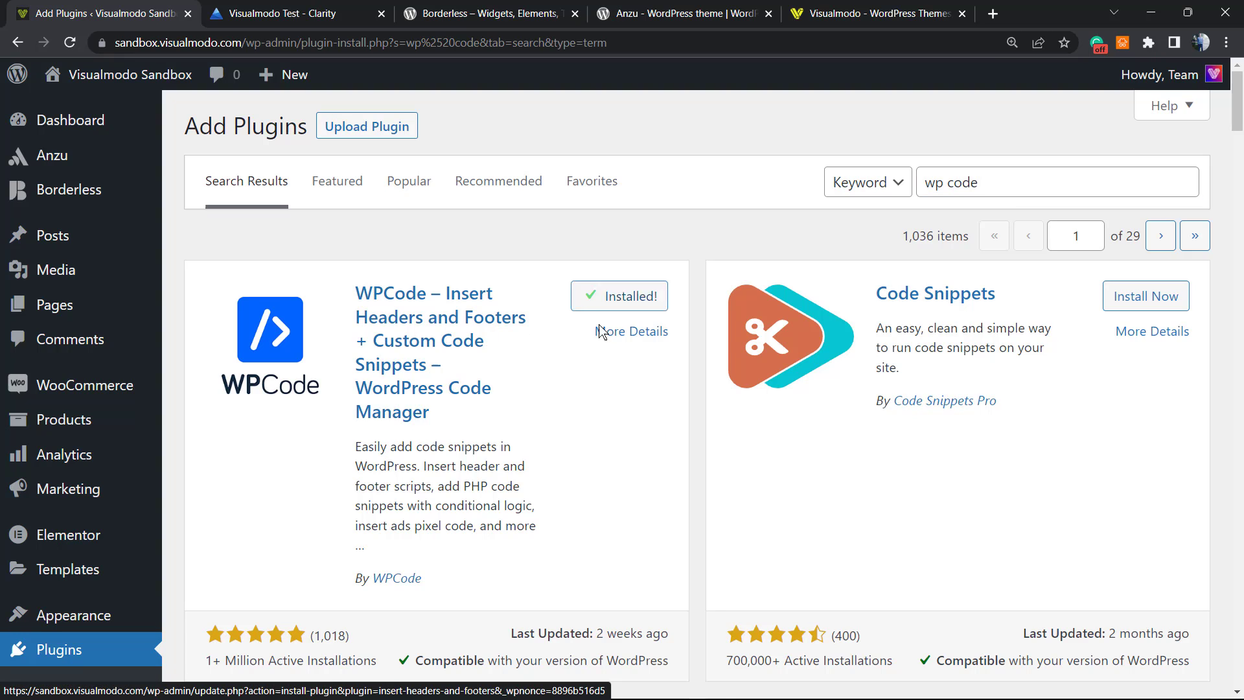
left_click(626, 302)
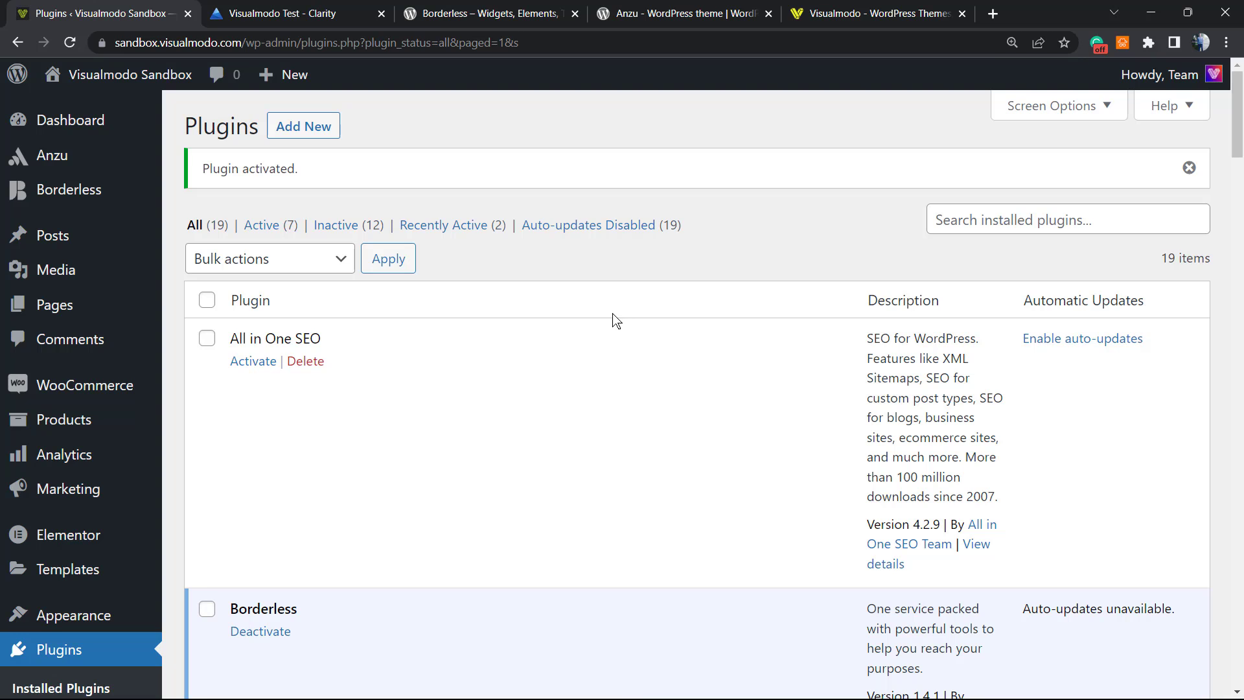
Recheck the Clarity code, then open WPCode's Header & Footer page under Code Snippets
left_click(329, 16)
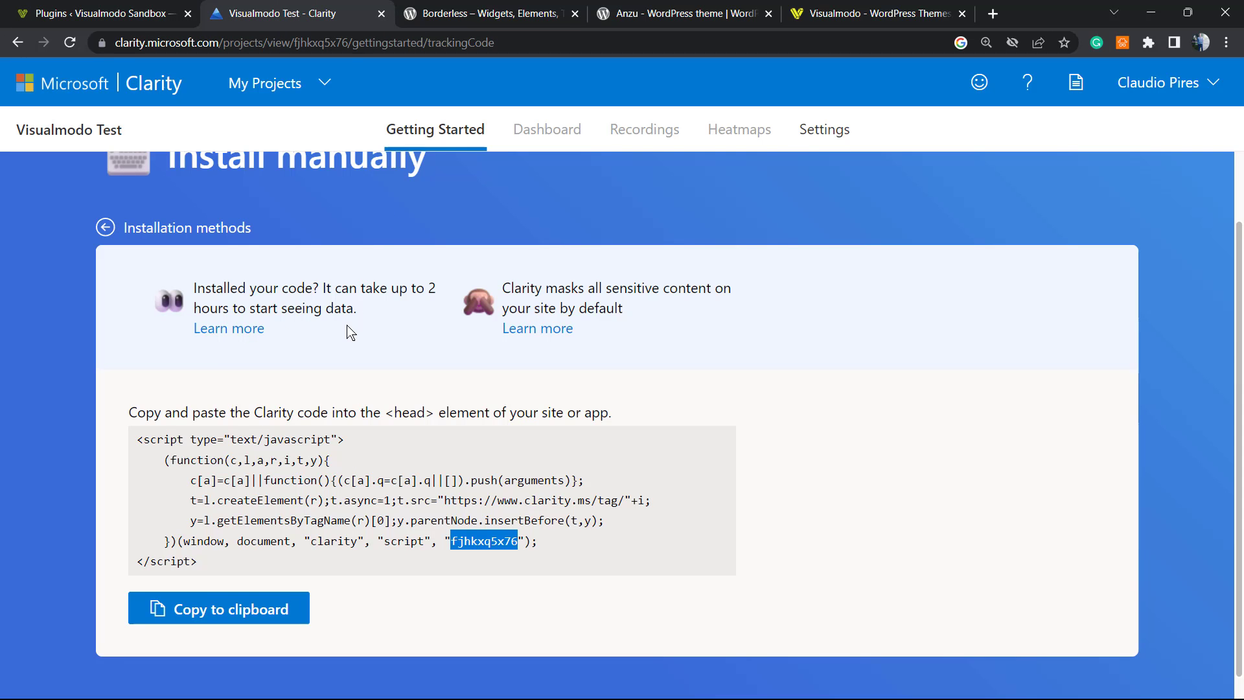
left_click(154, 7)
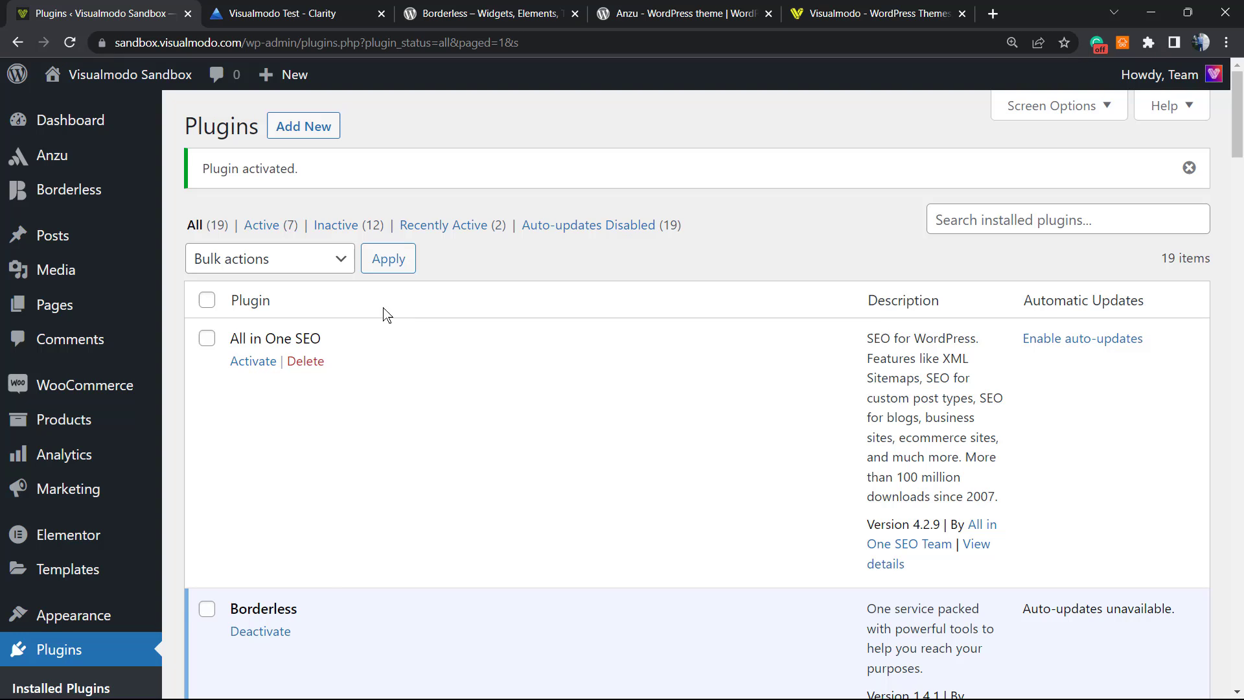
mouse_move(88, 375)
scroll(88, 375, "down", 3)
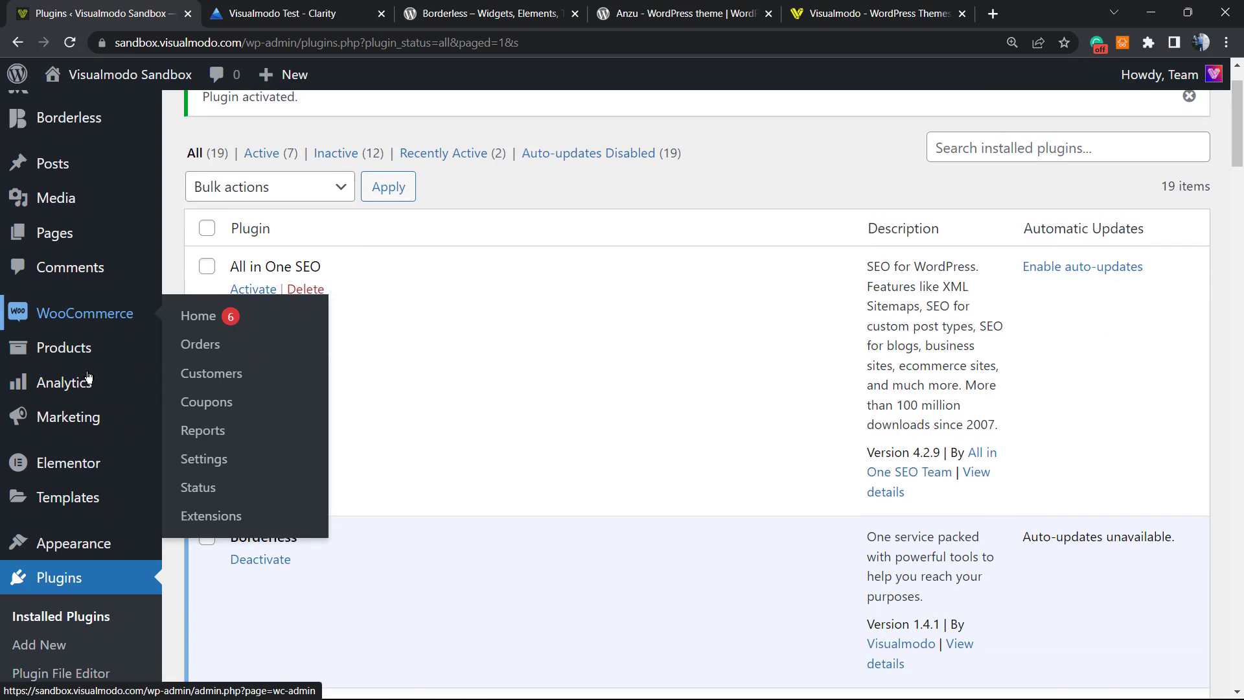
scroll(102, 500, "down", 5)
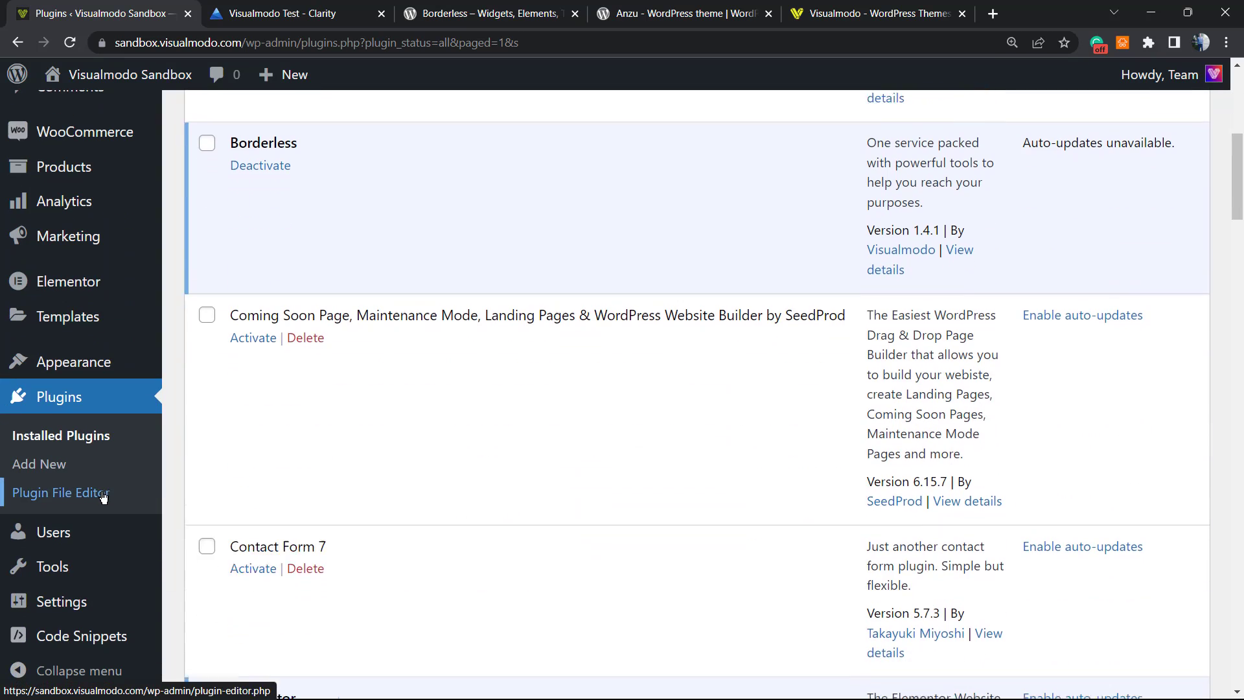
mouse_move(39, 620)
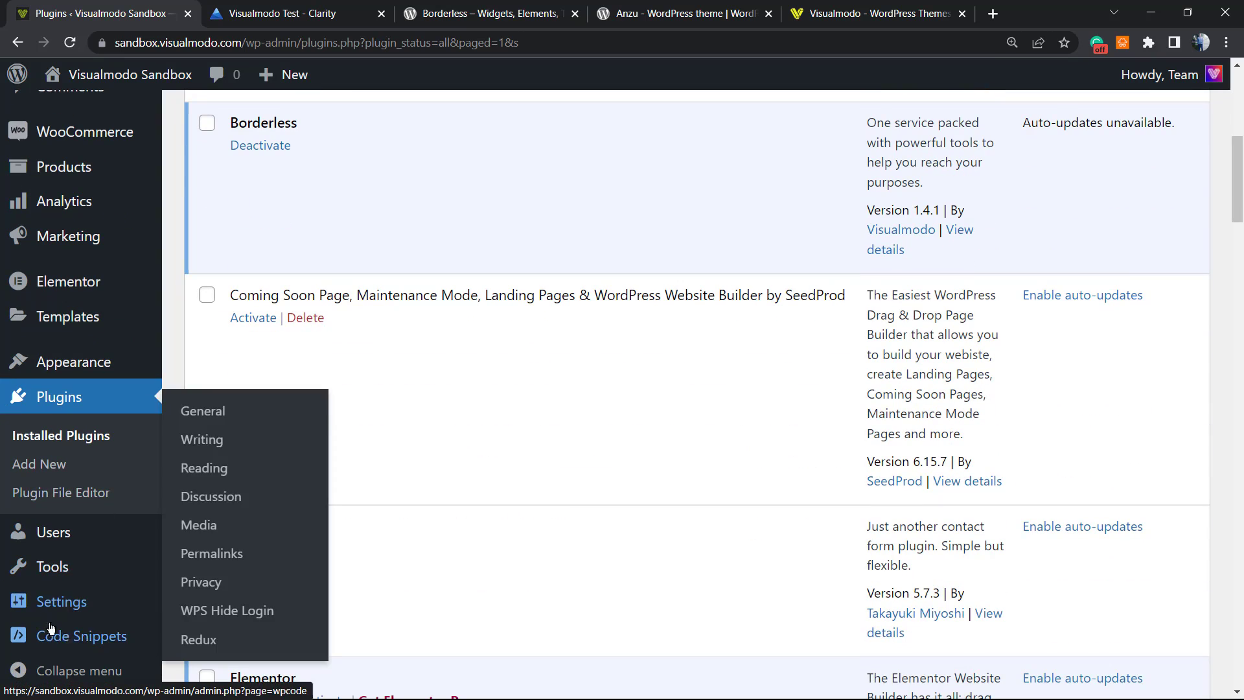
mouse_move(70, 641)
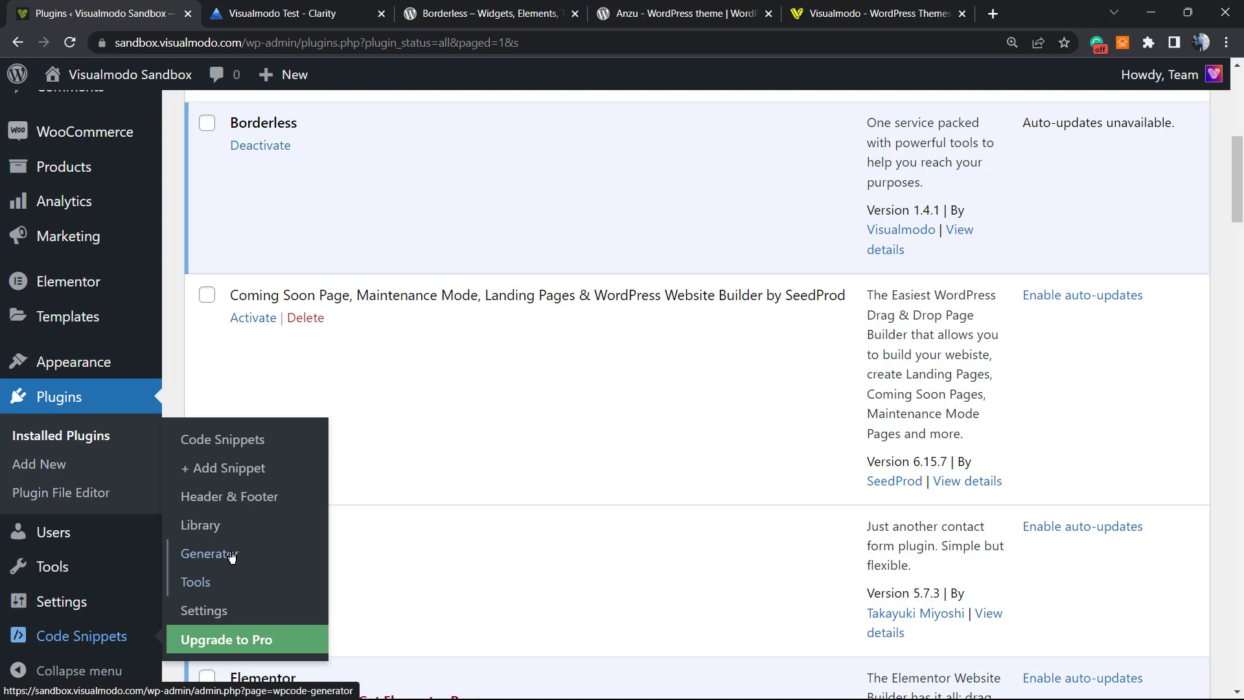
left_click(222, 501)
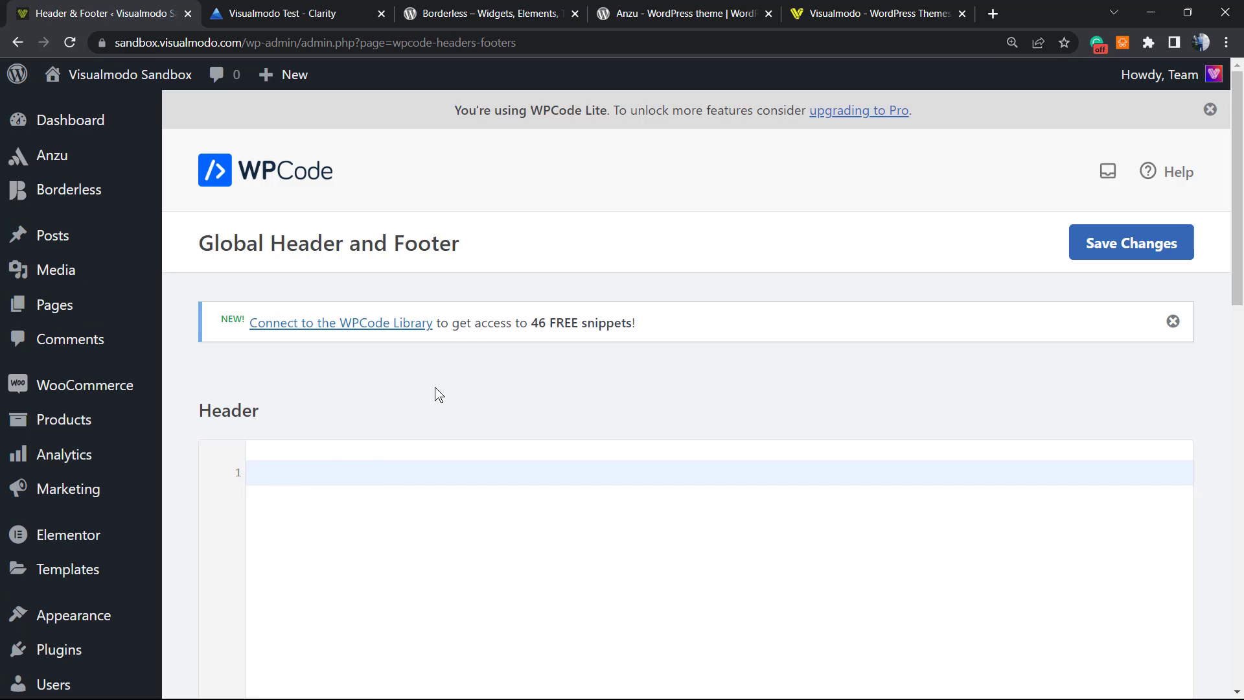
Paste the Clarity script into WPCode's Header field, save the changes, and return to Clarity
scroll(454, 428, "down", 1)
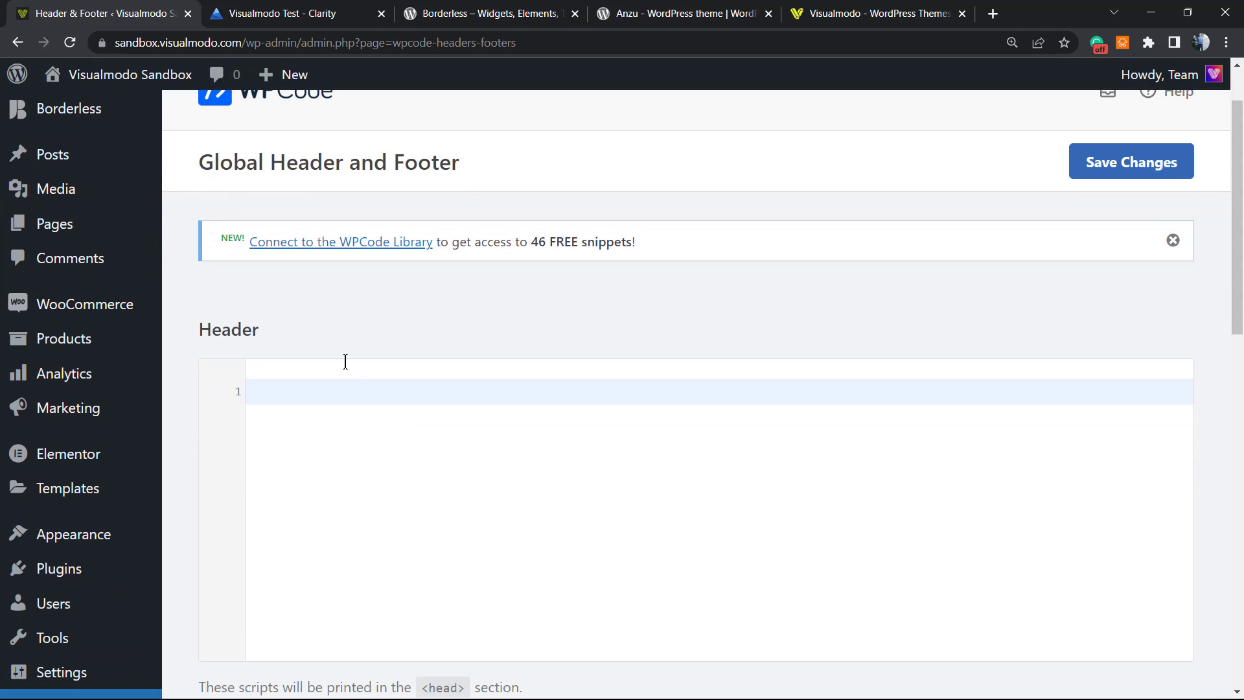
left_click(375, 390)
type("<script type=\"text/javascript\">     (function(c,l,a,r,i,t,y){         c[a]=c[a]||function(){(c[a].q=c[a].q||[]).push(arguments)};         t=l.createElement(r);t.async=1;t.src=\"https://www.clarity.ms/tag/\"+i;         y=l.getElementsByTagName(r)[0];y.parentNode.insertBefore(t,y);     })(window, document, \"clarity\", \"script\", \"fjhkxq5x76\"); </script>")
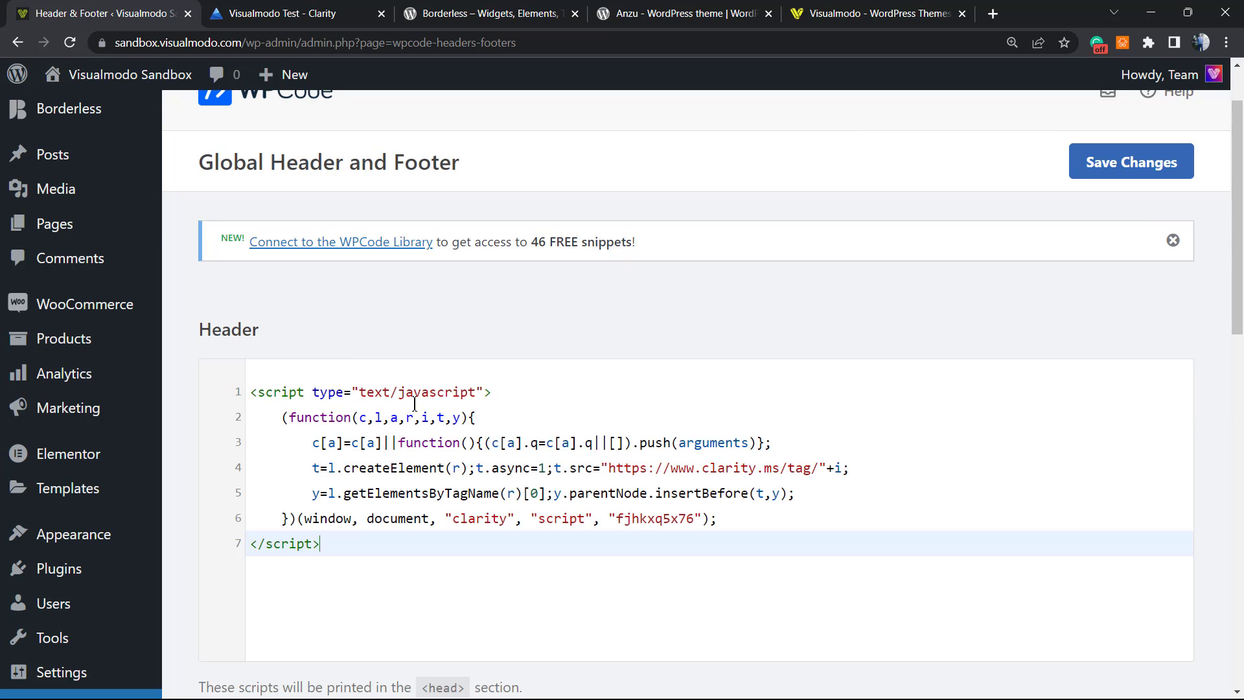
left_click(283, 13)
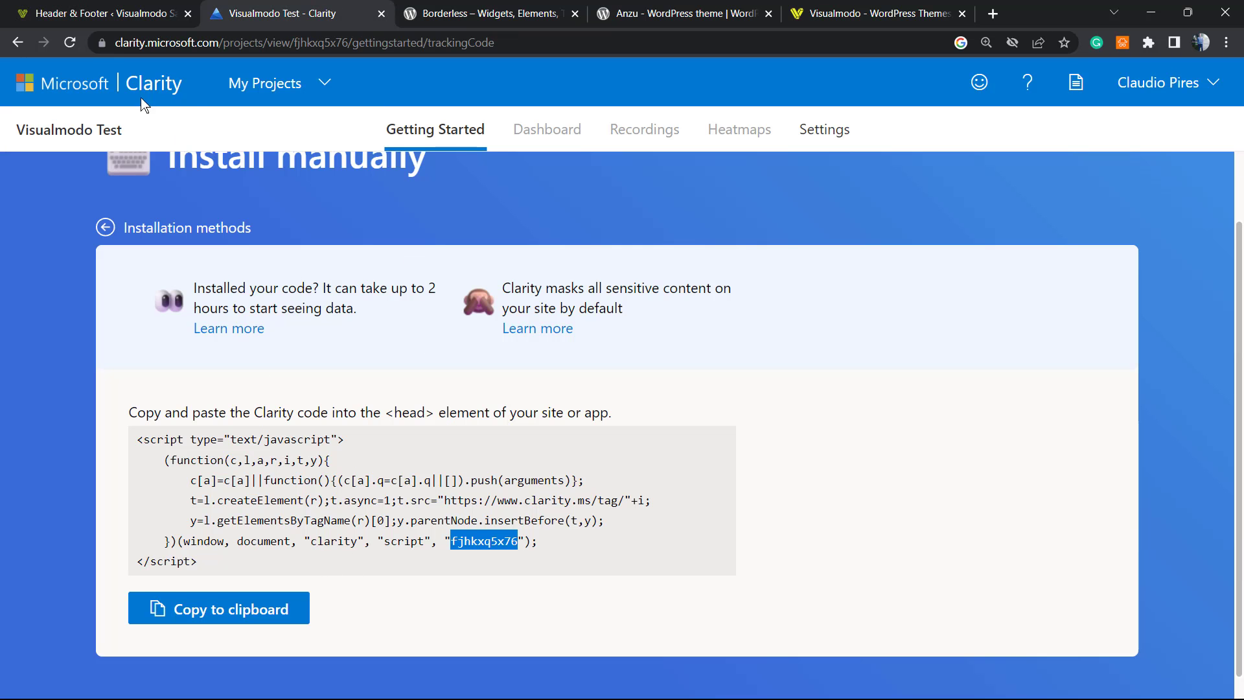
left_click(97, 13)
scroll(803, 317, "down", 12)
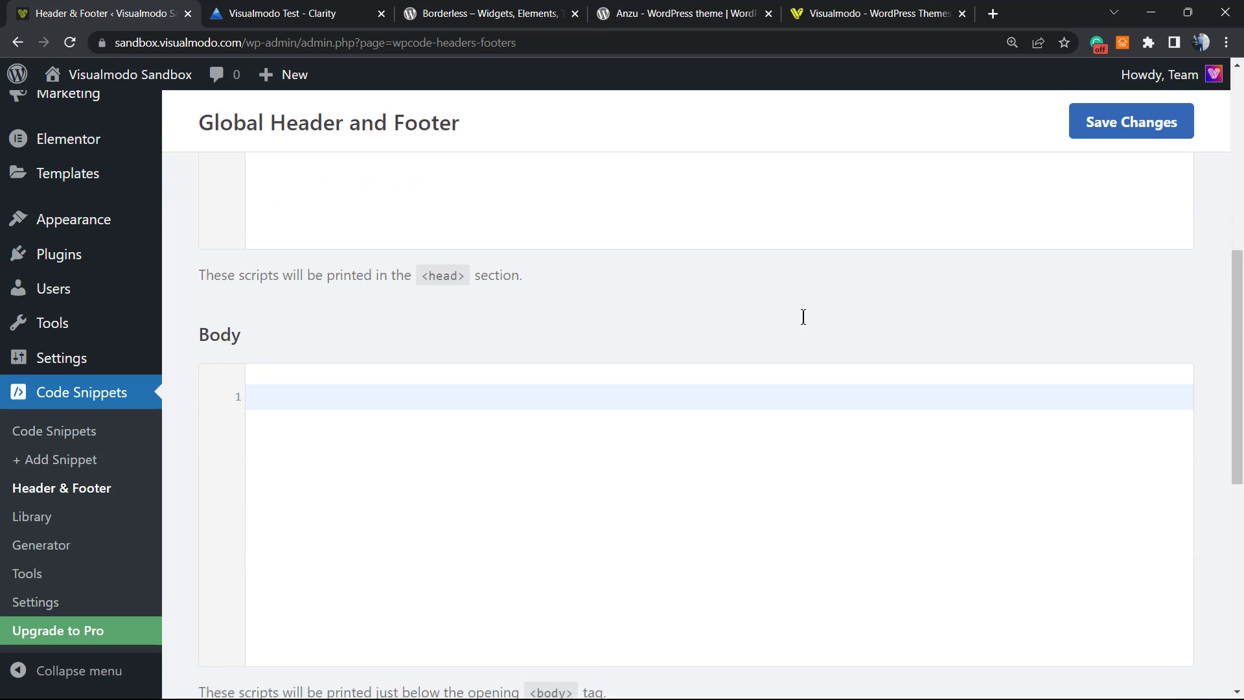
scroll(791, 331, "up", 12)
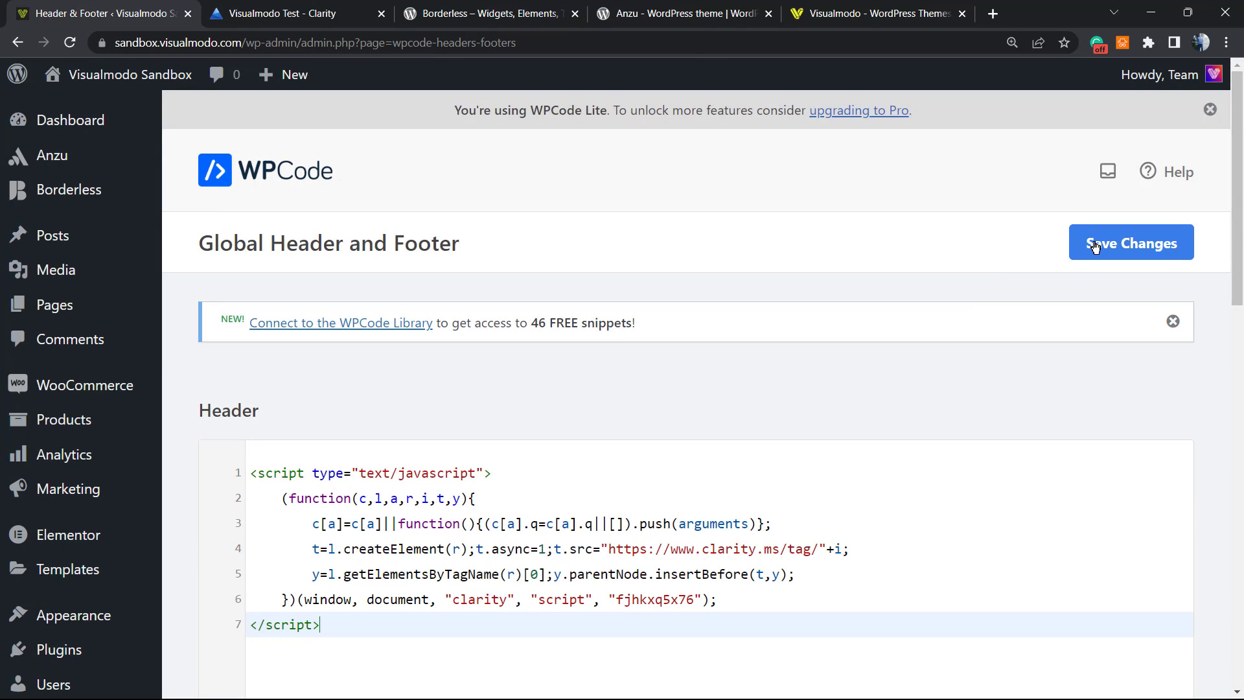
left_click(1094, 245)
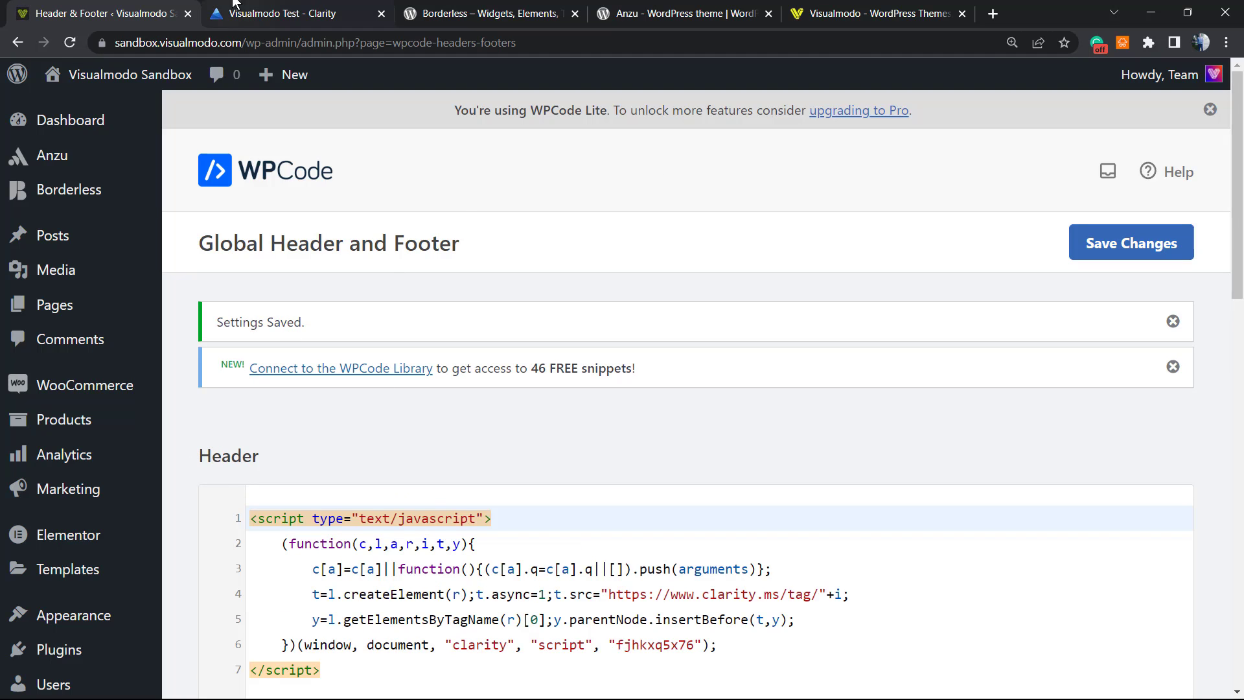
left_click(266, 13)
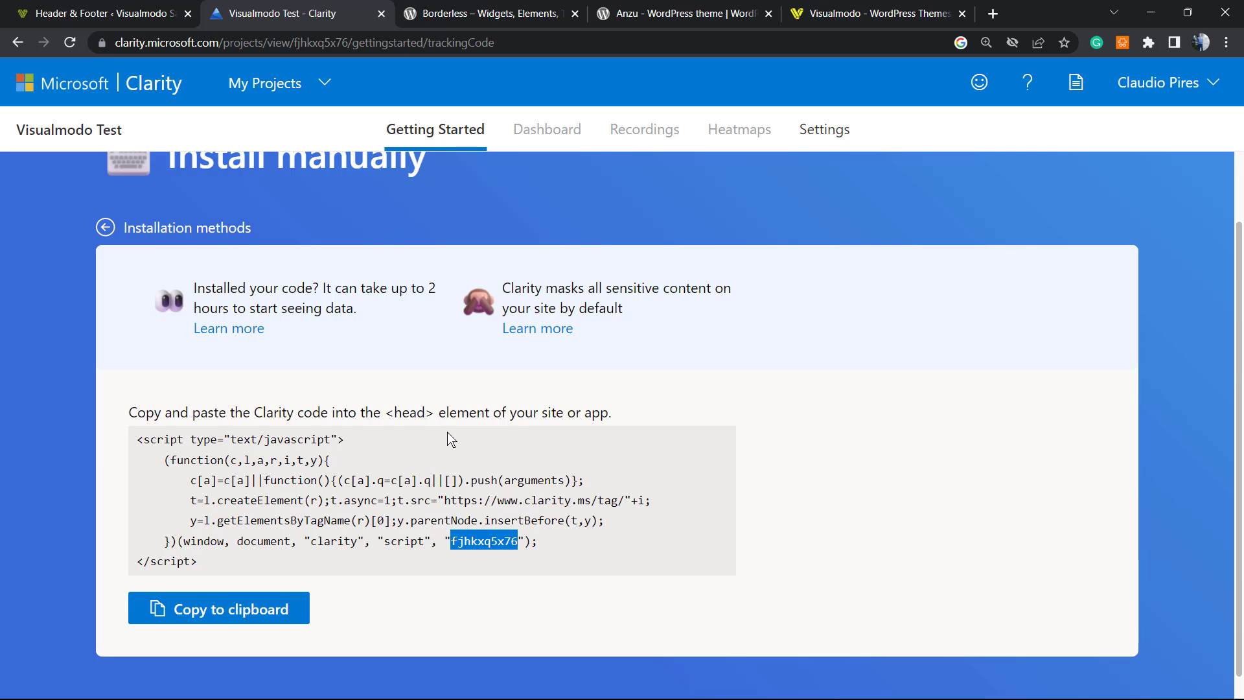
Scroll back up to review Clarity's Install manually tracking code for Visualmodo Test
scroll(450, 436, "up", 2)
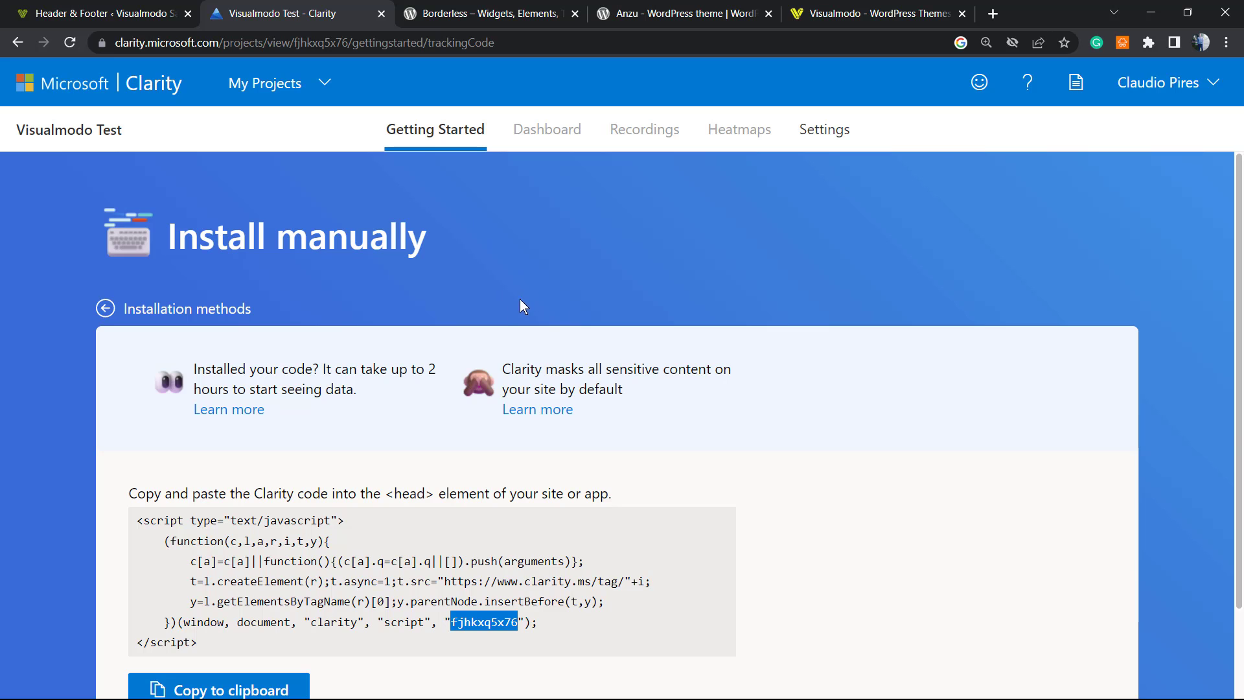
Highlight the Borderless plugin and Anzu theme names on their WordPress.org pages
left_click(480, 13)
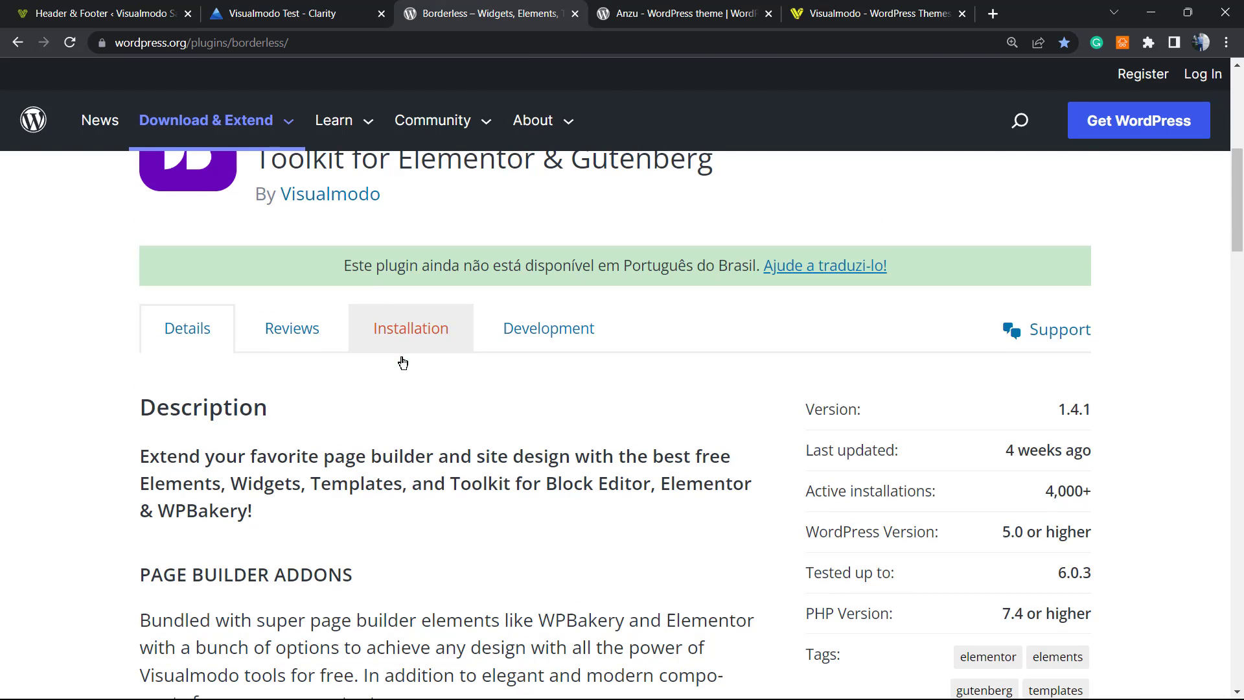
scroll(402, 362, "up", 7)
double_click(313, 603)
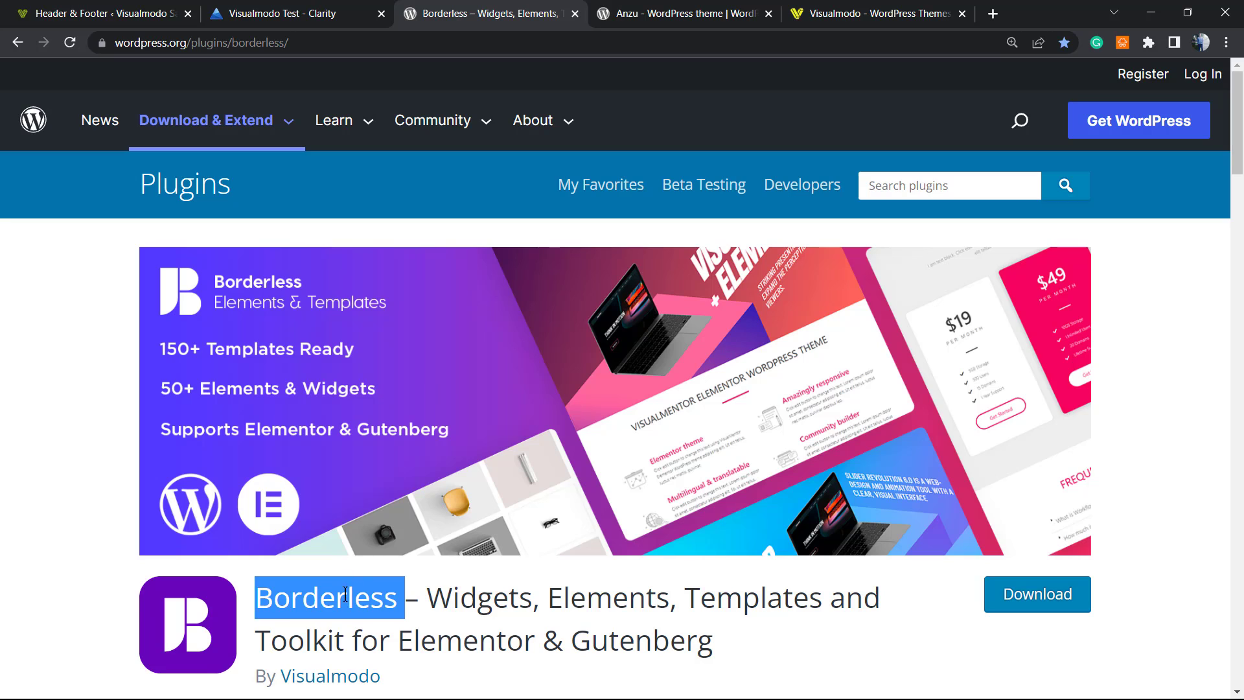
left_click(697, 6)
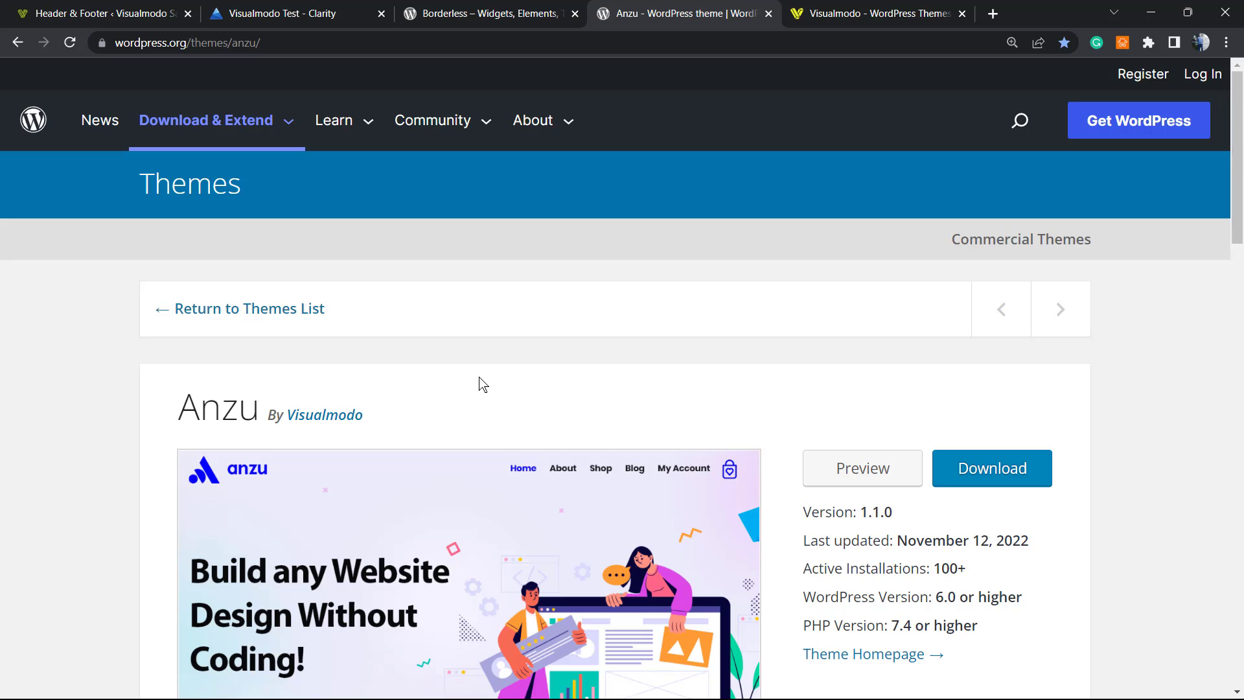
double_click(200, 409)
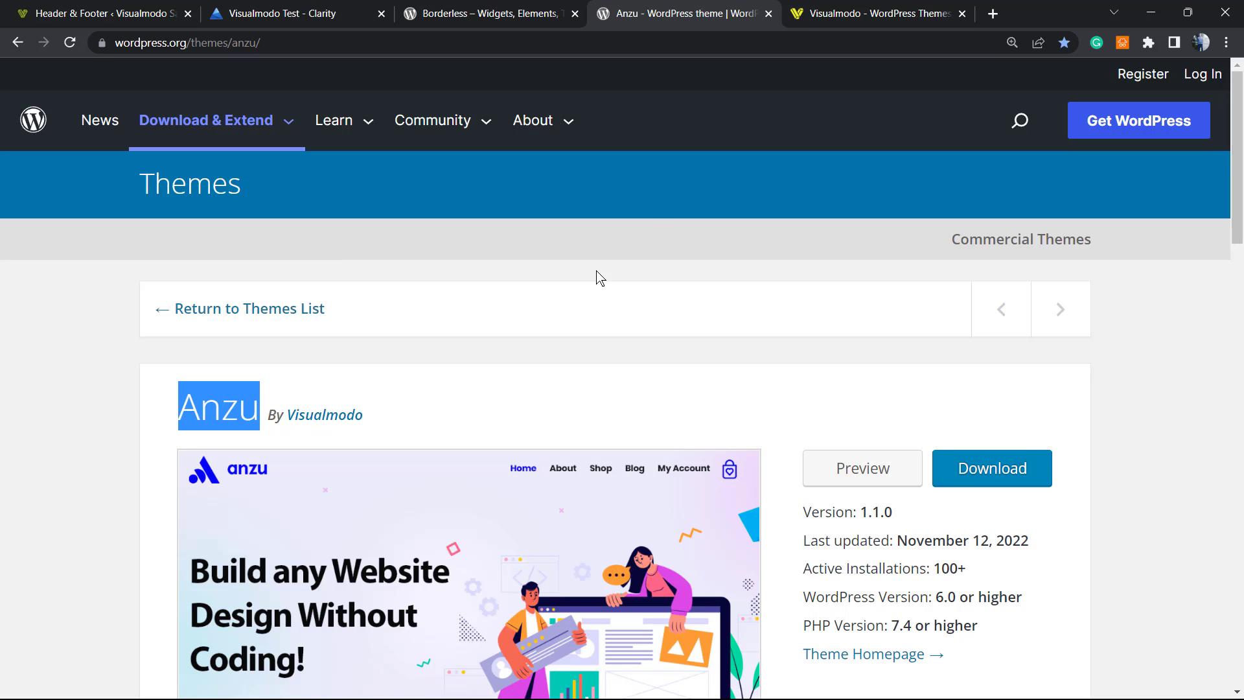
left_click(842, 19)
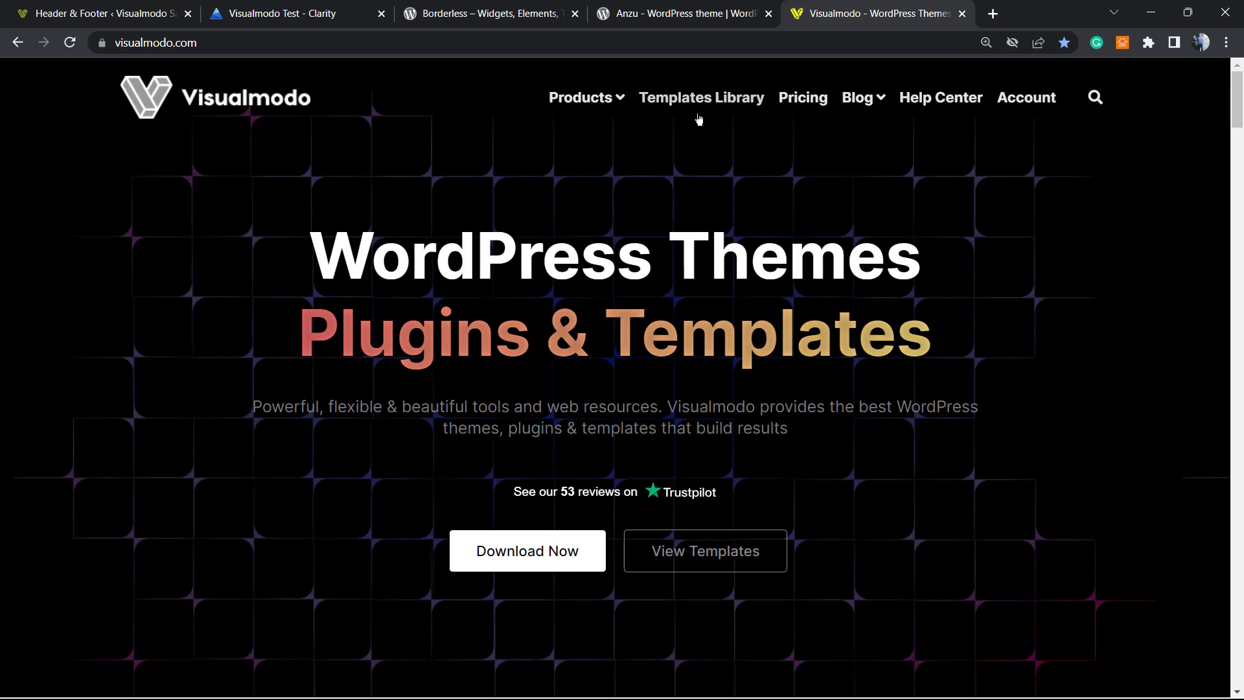
Browse Visualmodo's Starter Templates Library past cards like Winery 2, Herbal, Car and Biker Club
left_click(683, 99)
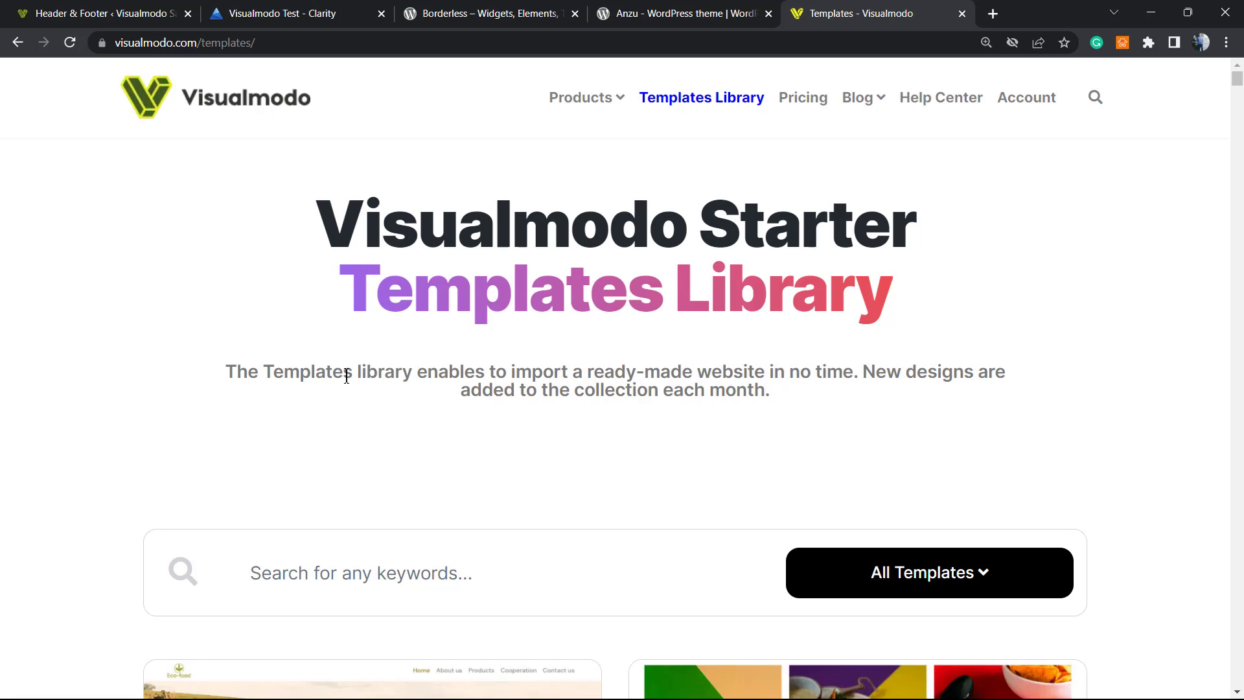
scroll(346, 377, "down", 15)
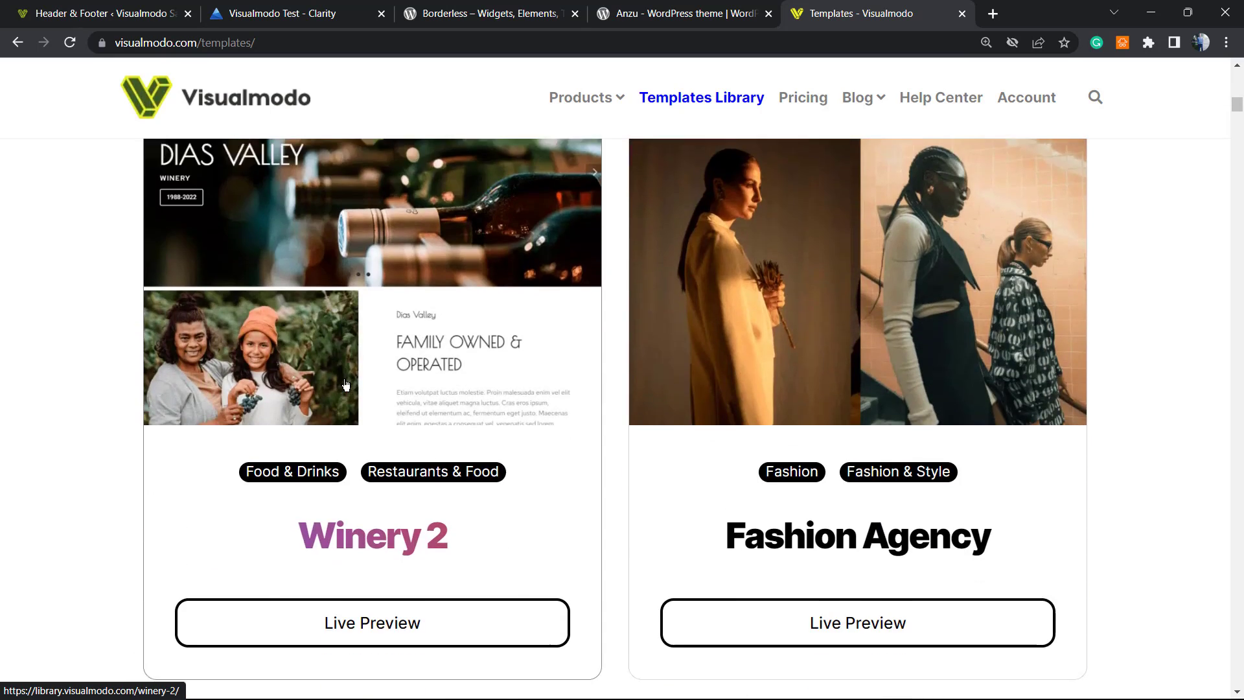
scroll(347, 385, "down", 18)
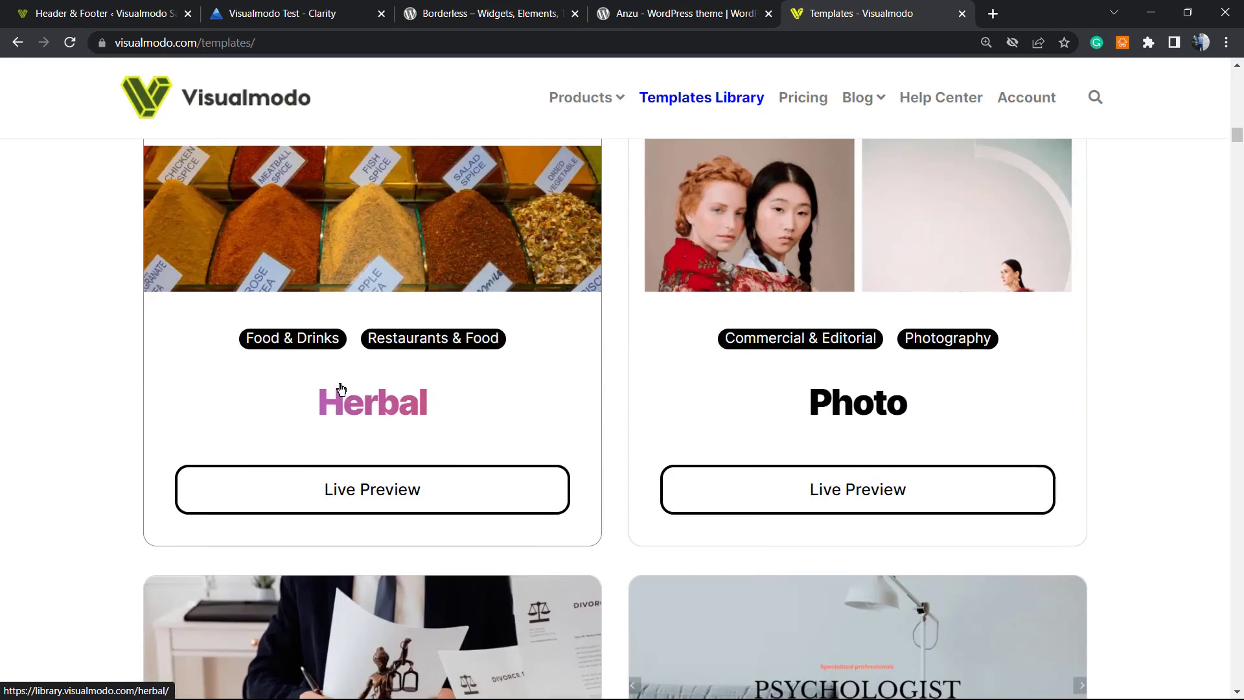
scroll(347, 389, "down", 15)
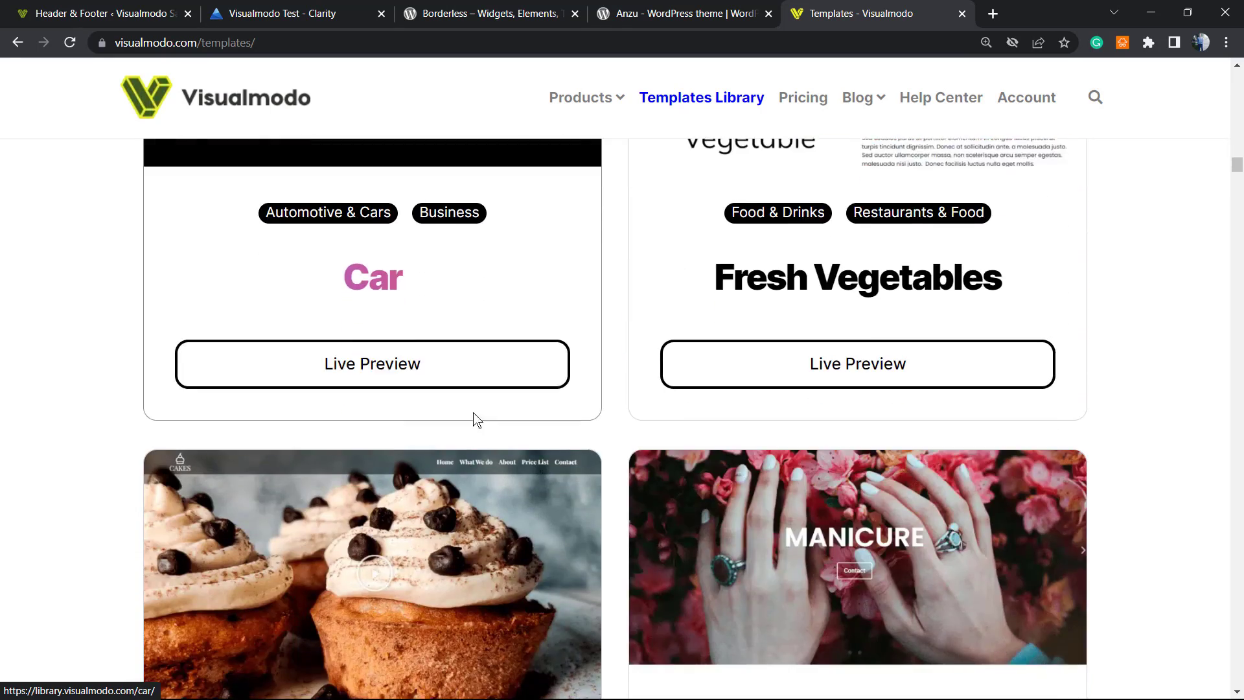
scroll(477, 420, "down", 20)
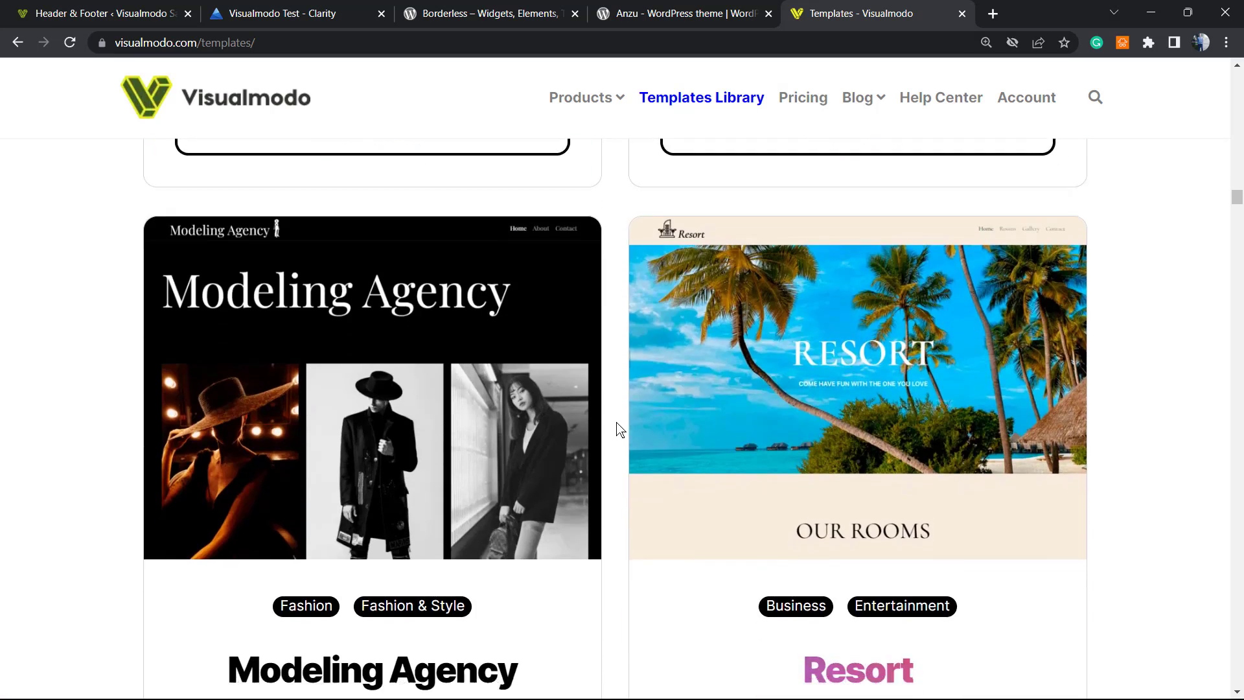
scroll(617, 429, "down", 15)
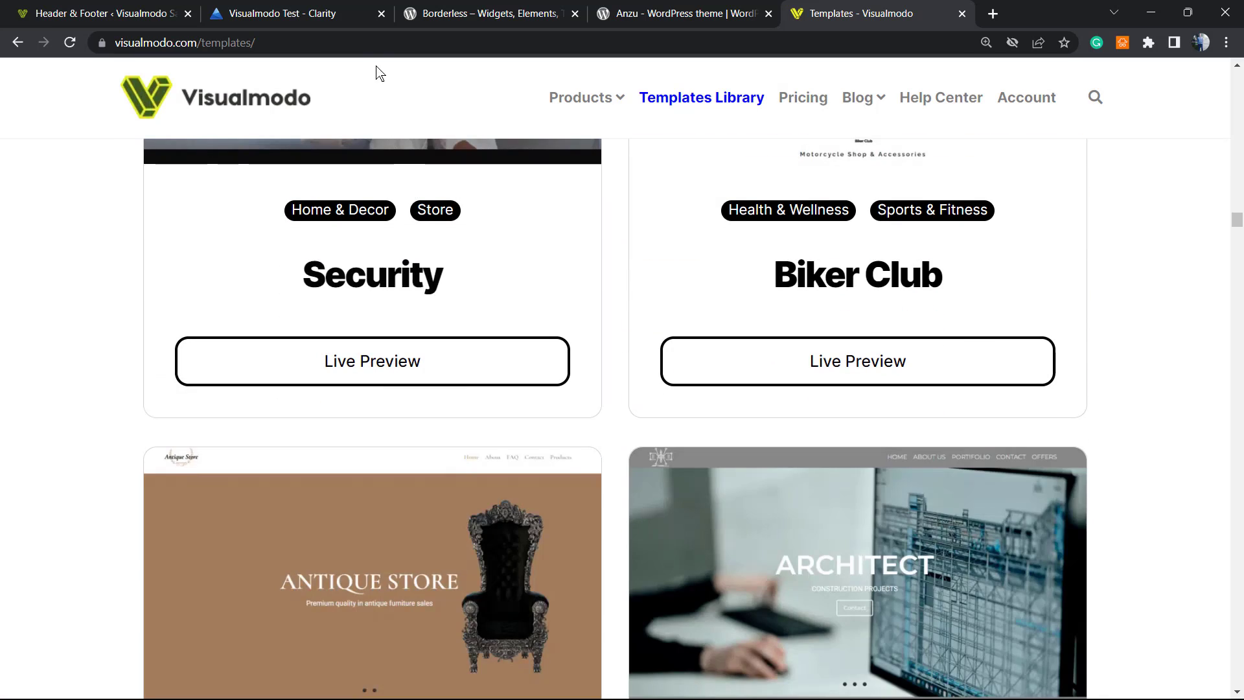